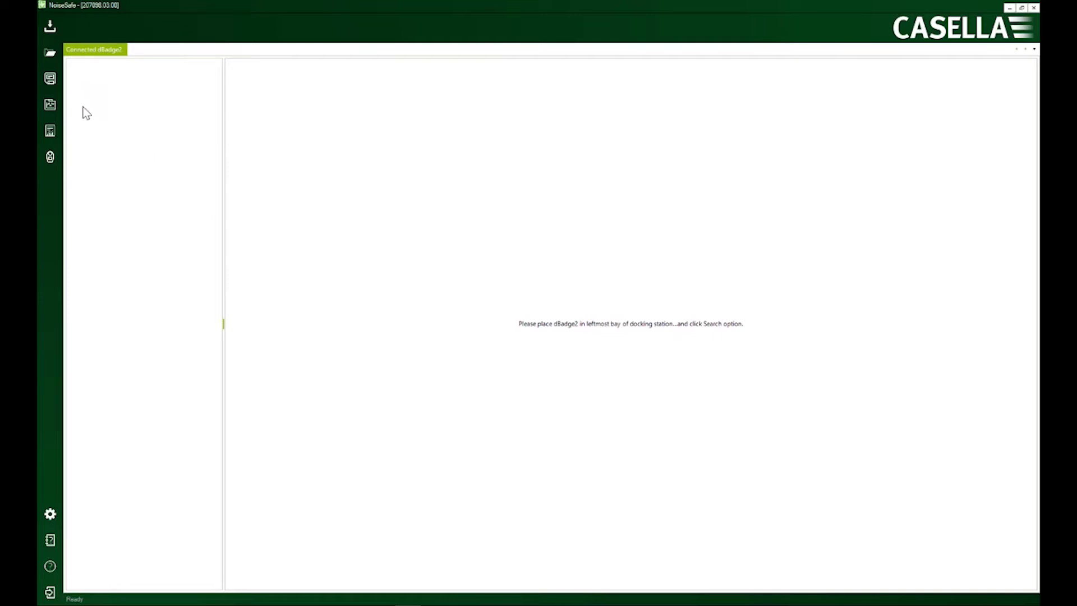
# - Detect the docked dBadge2, listing its six runs, and close its options menu unused
pyautogui.click(48, 28)
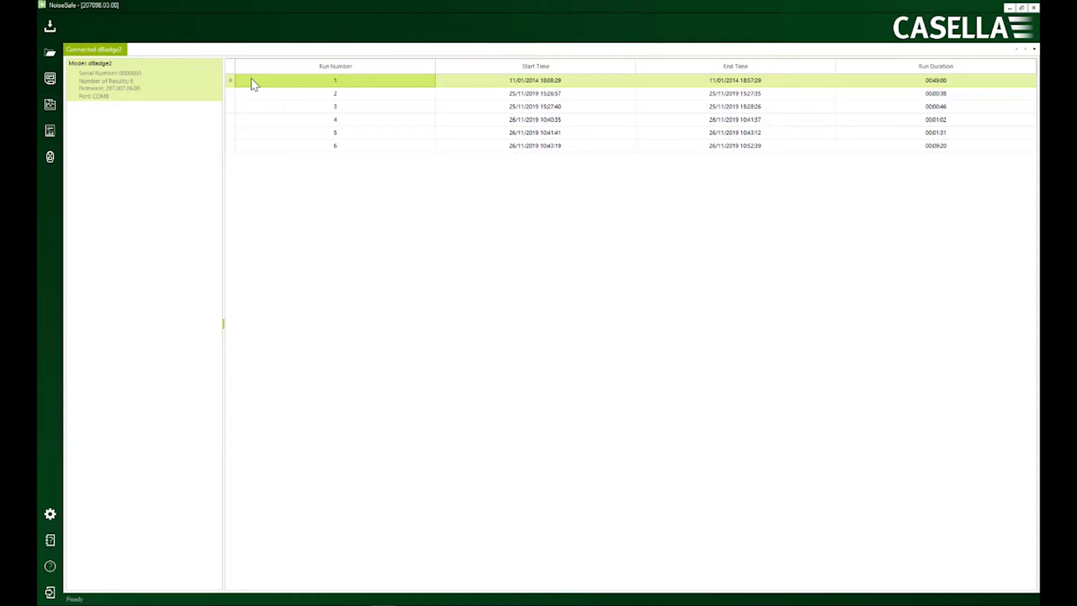
pyautogui.rightClick(163, 72)
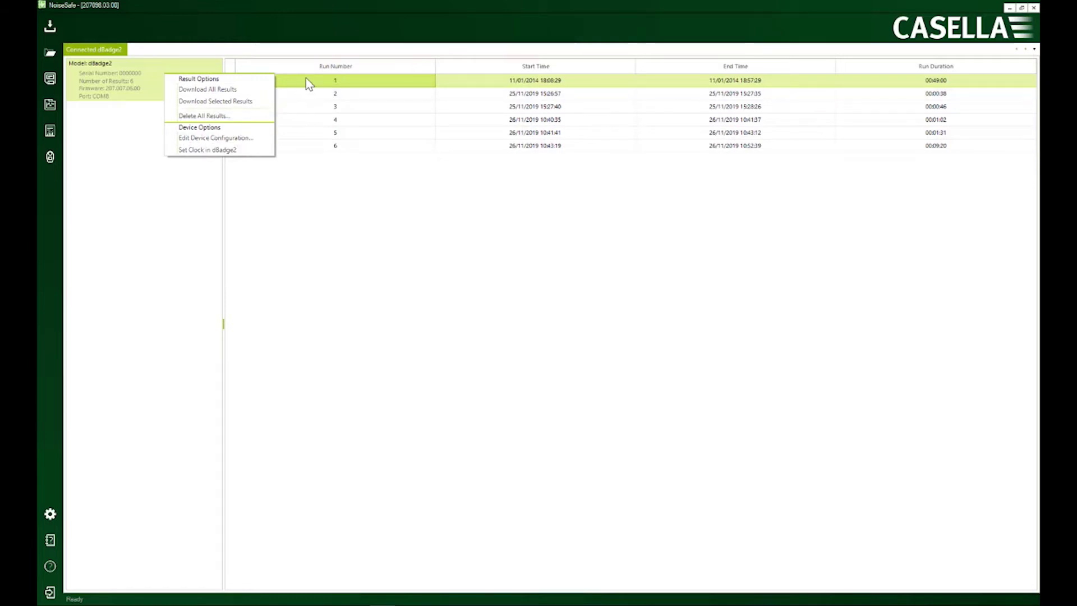
pyautogui.click(312, 180)
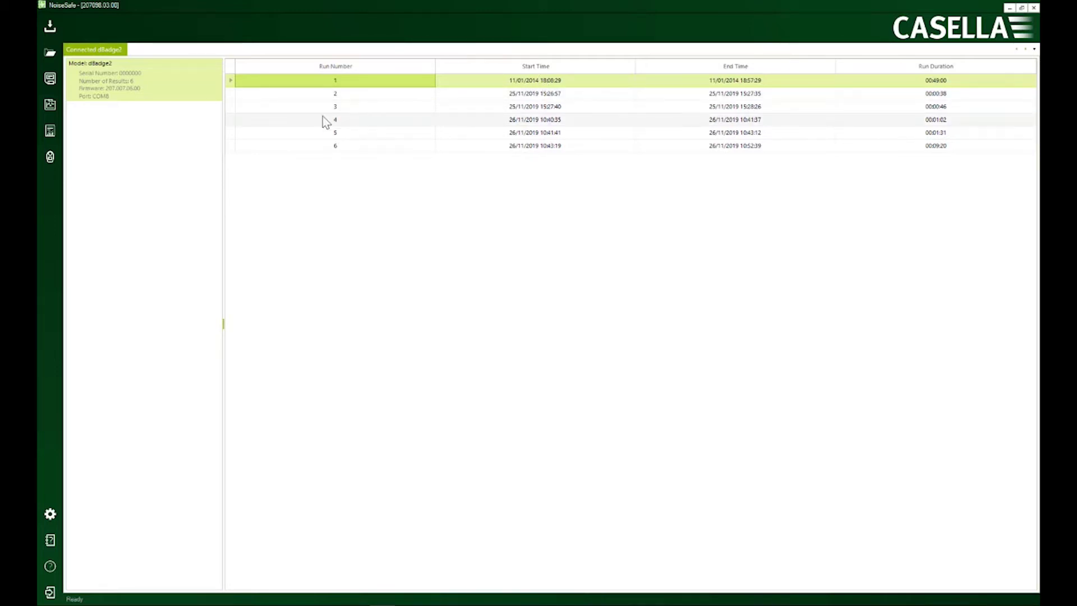
# - Set the dBadge2 clock to the PC's date and time
pyautogui.rightClick(176, 75)
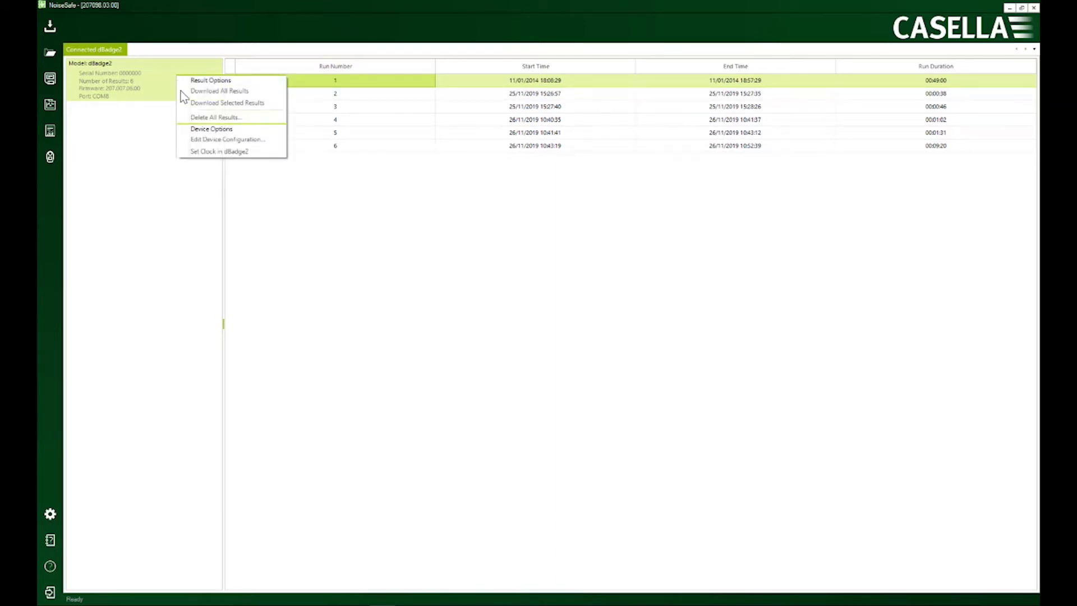
pyautogui.click(211, 152)
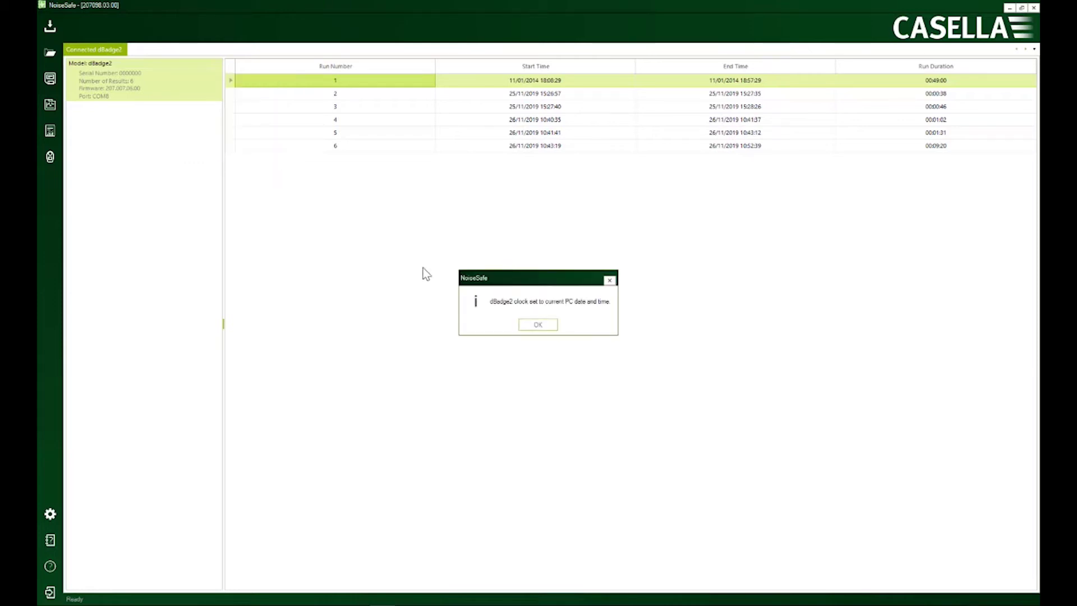
pyautogui.click(527, 329)
# - Read the dBadge2 configuration, then re-list its six runs, the latest from 26/11/2019
pyautogui.rightClick(174, 96)
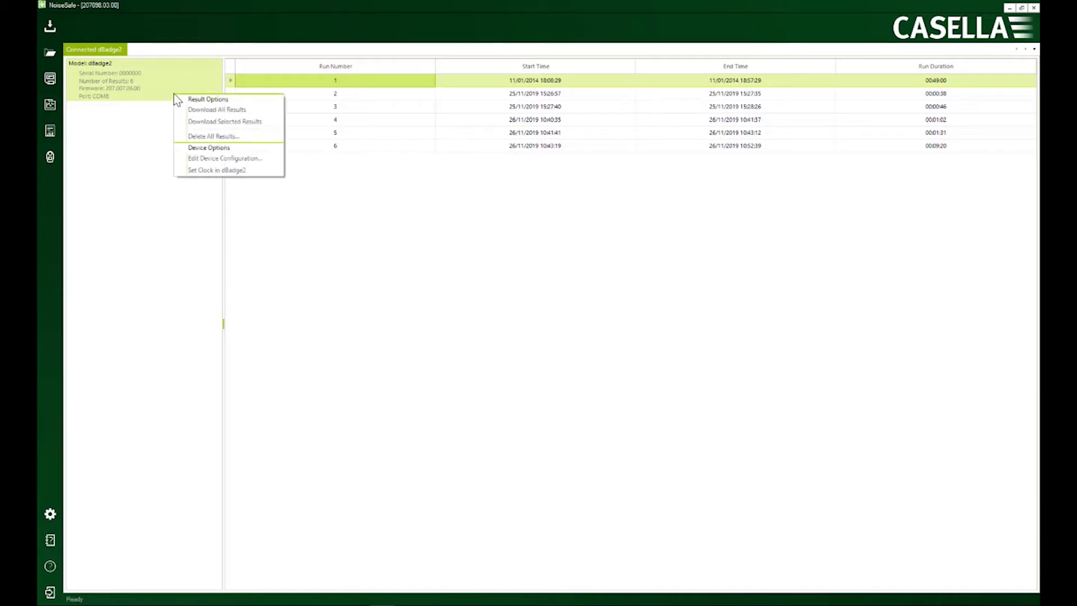
pyautogui.click(226, 160)
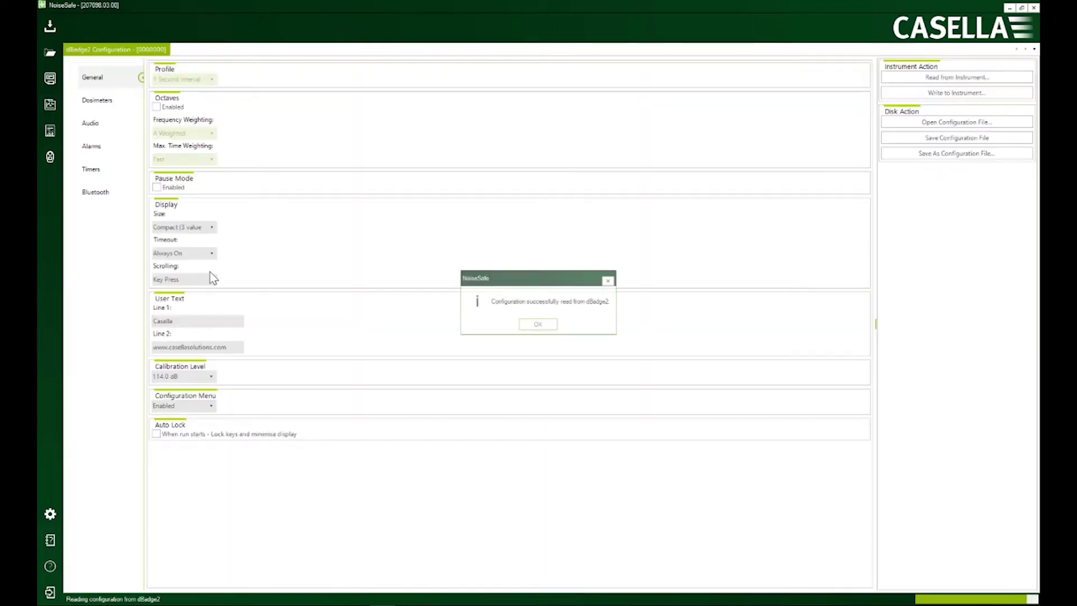
pyautogui.click(537, 324)
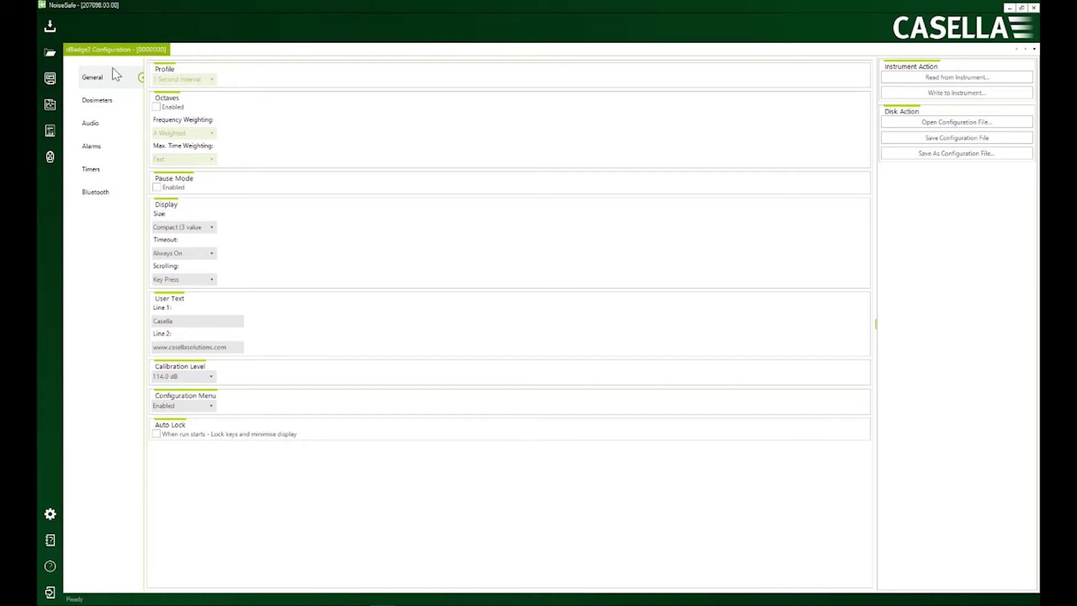
pyautogui.click(56, 24)
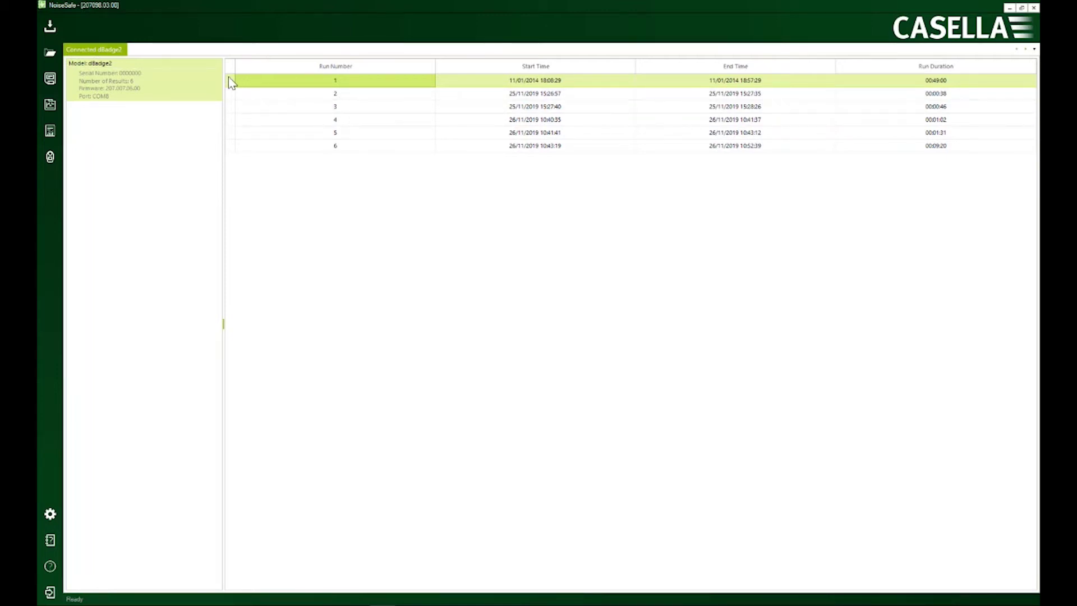
# - Select runs 1, 3, 5 and 6 and download only those into Data
pyautogui.click(236, 107)
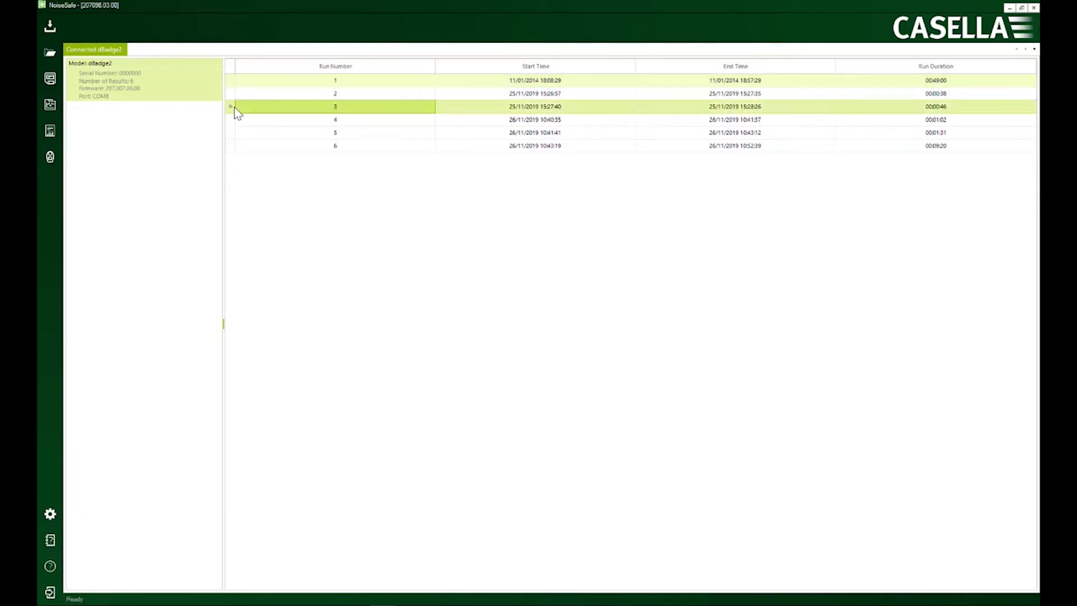
pyautogui.click(236, 132)
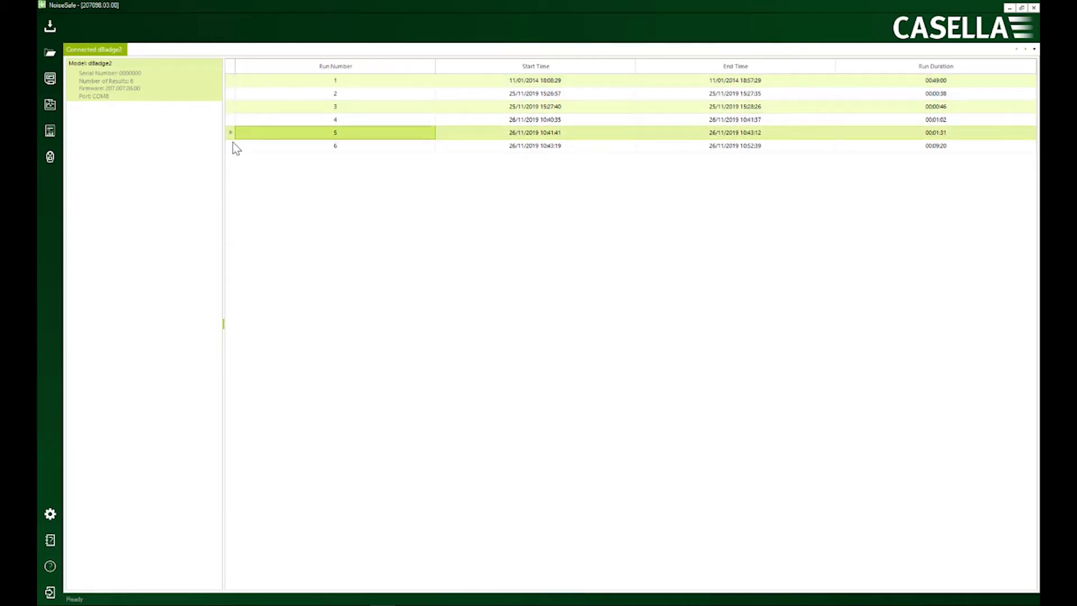
pyautogui.click(233, 146)
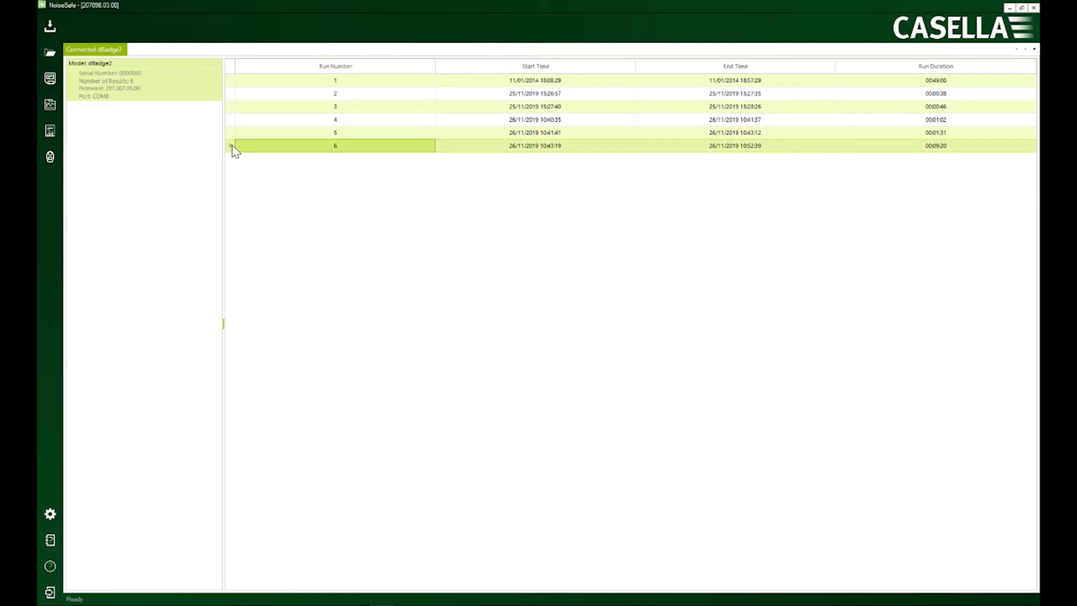
pyautogui.rightClick(248, 138)
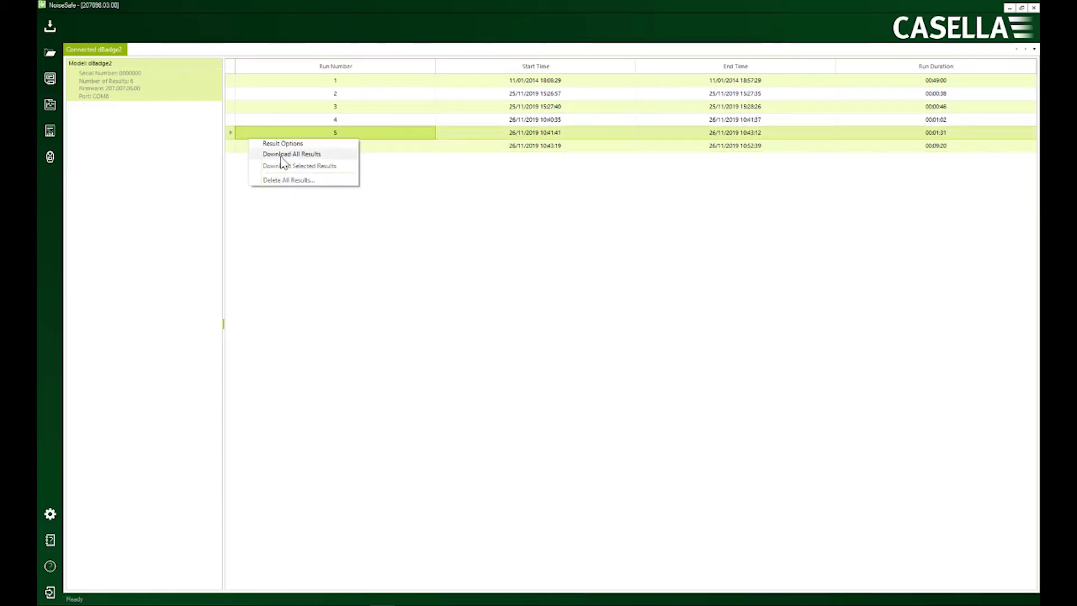
pyautogui.click(286, 166)
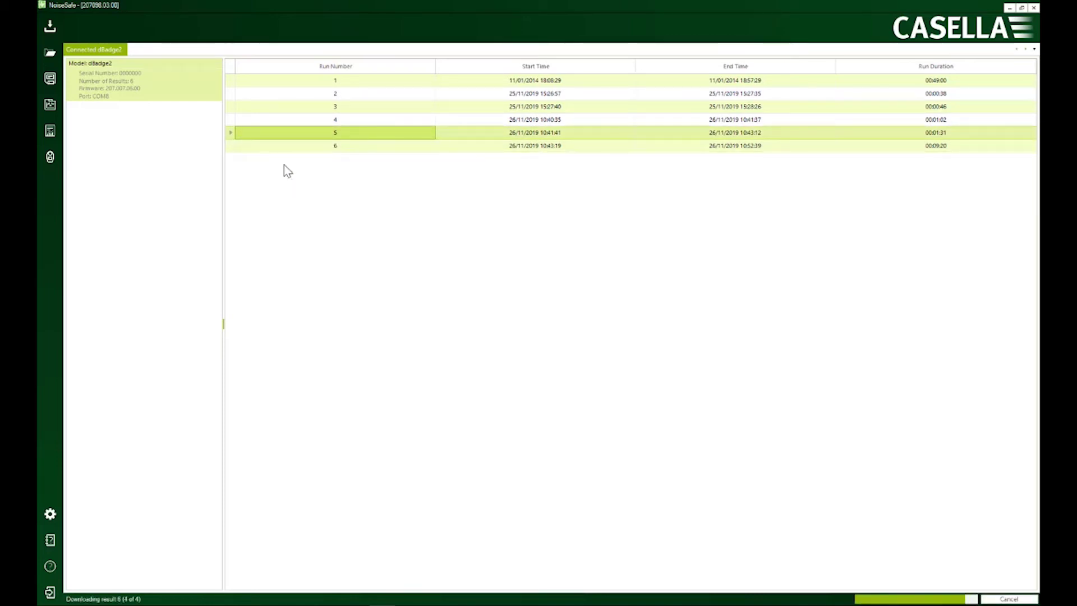
pyautogui.click(529, 325)
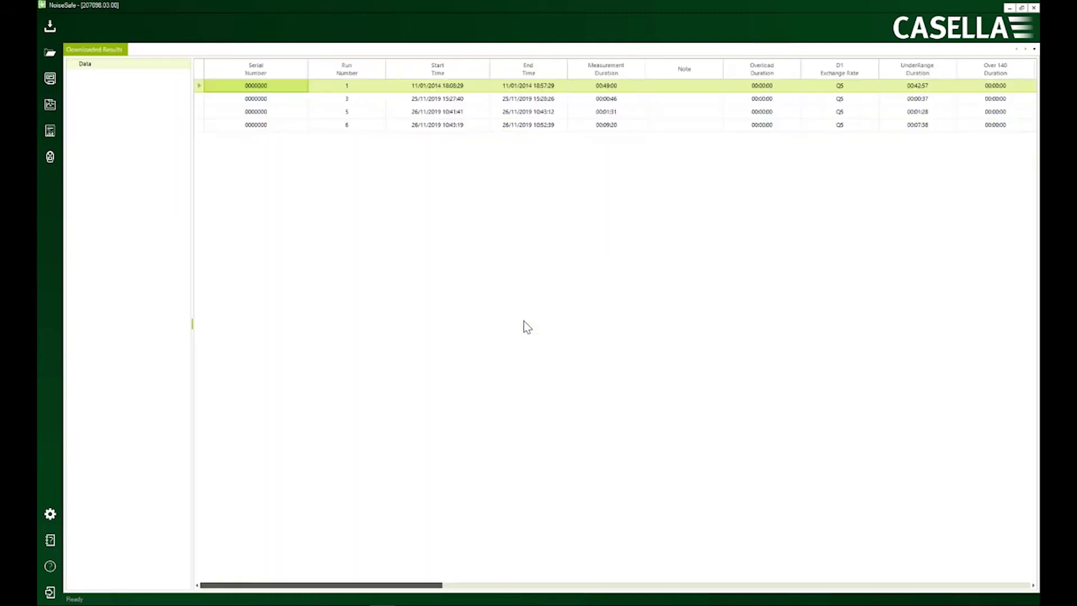
# - Create a new folder named 'Chris' inside Data
pyautogui.rightClick(91, 70)
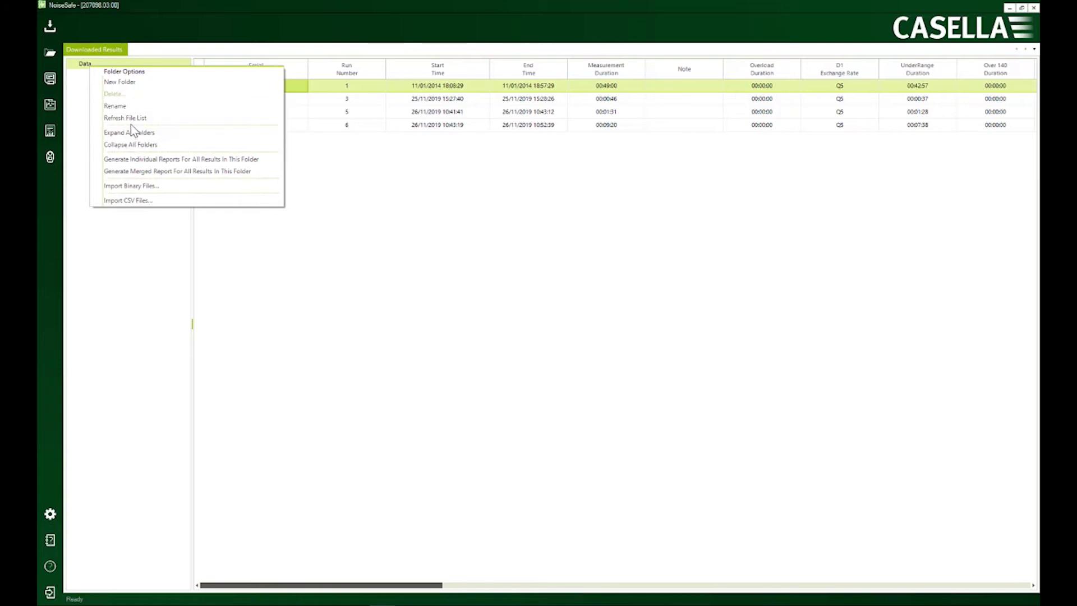
pyautogui.click(133, 84)
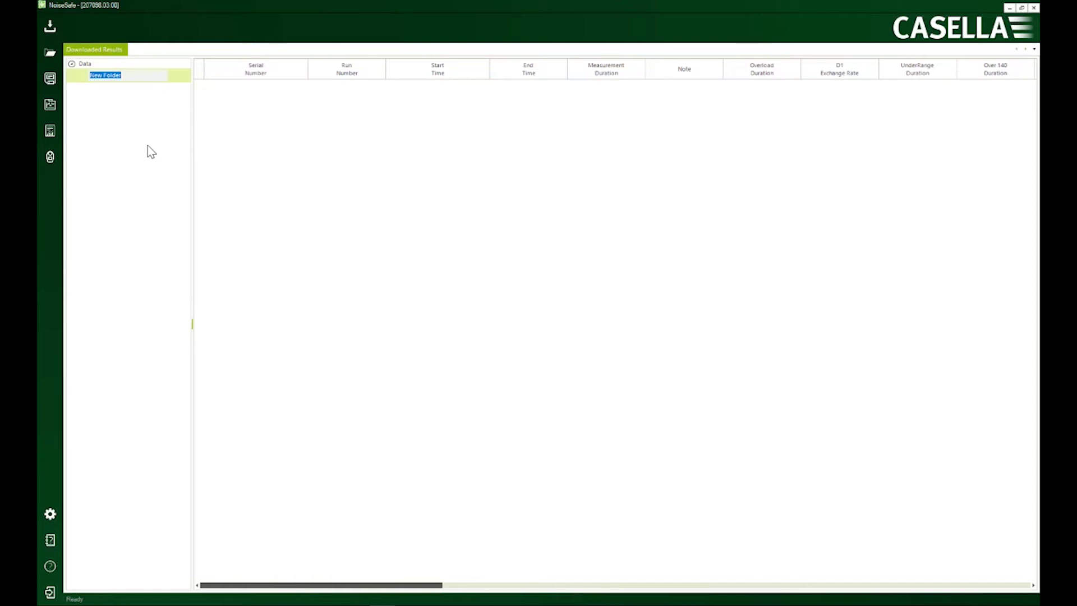
pyautogui.write('Chris')
pyautogui.press('Return')
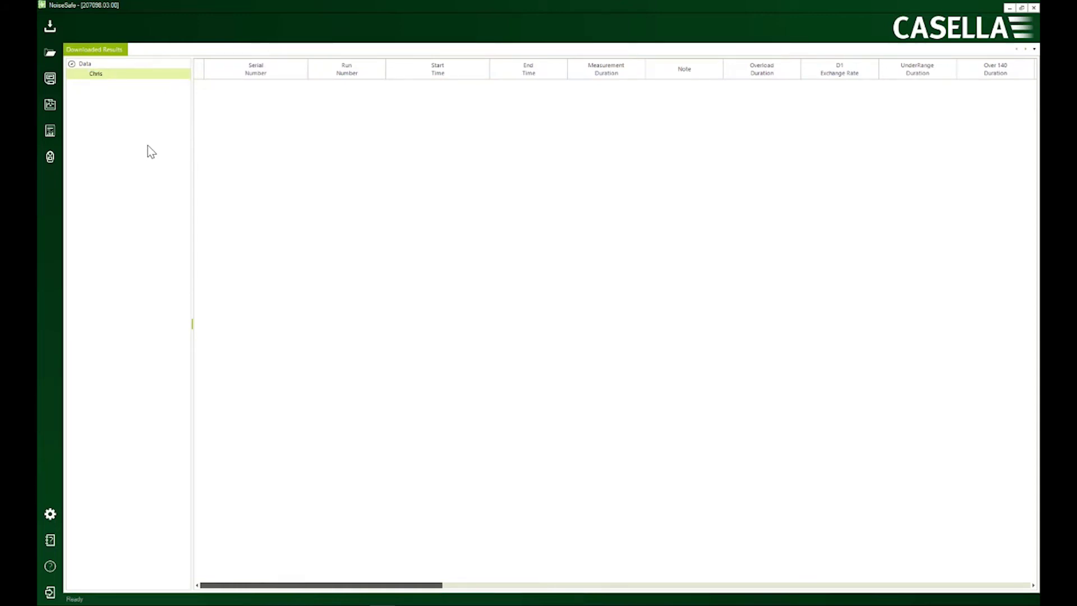
# - Move run 6 from Data into the Chris folder and confirm it's there
pyautogui.click(90, 64)
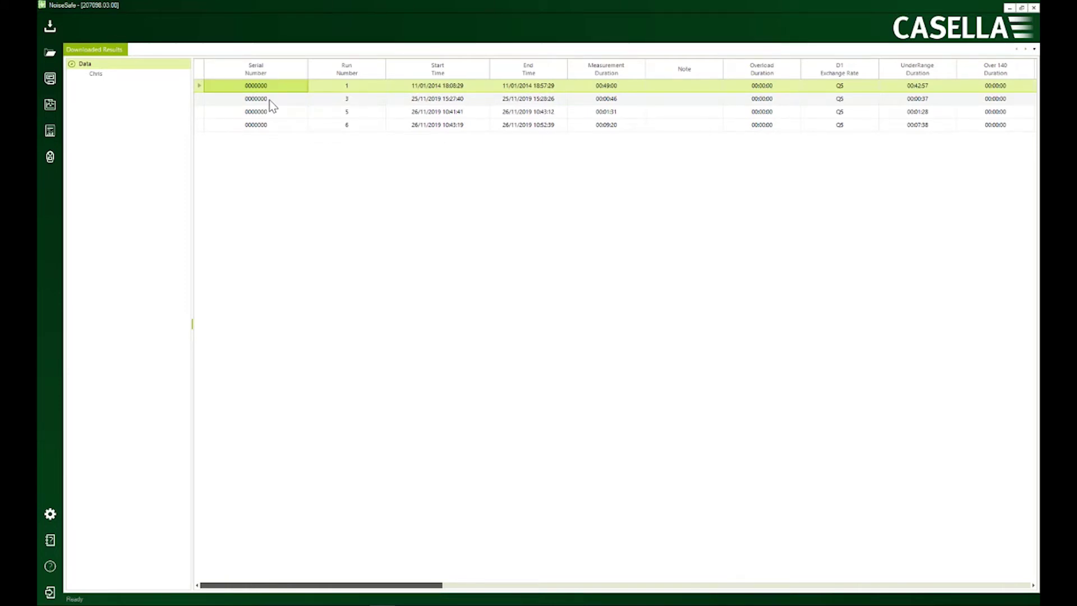
pyautogui.moveTo(268, 130); pyautogui.dragTo(116, 79)
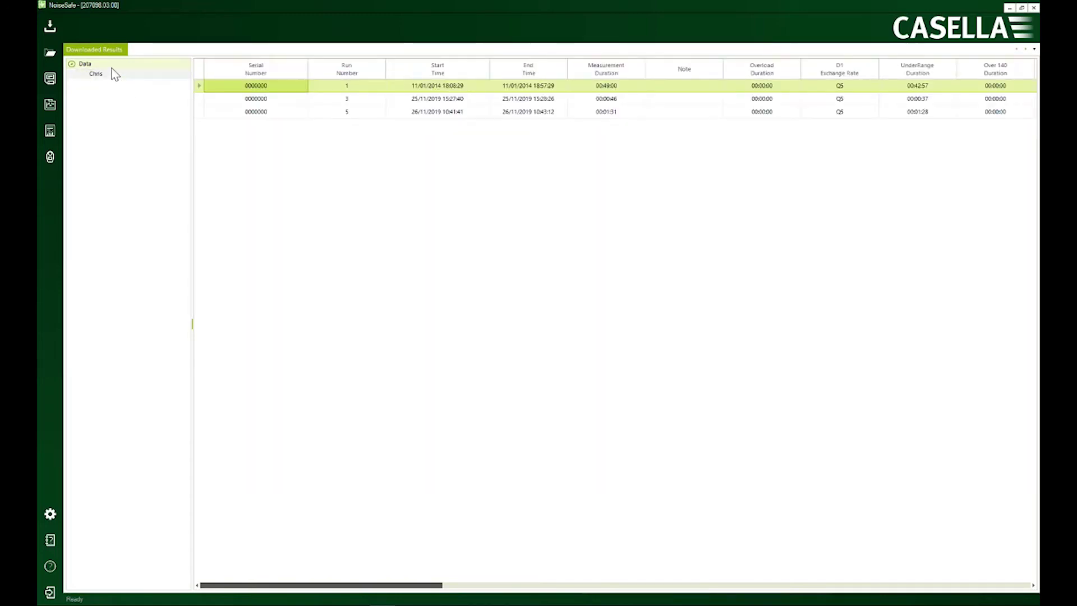
pyautogui.click(111, 65)
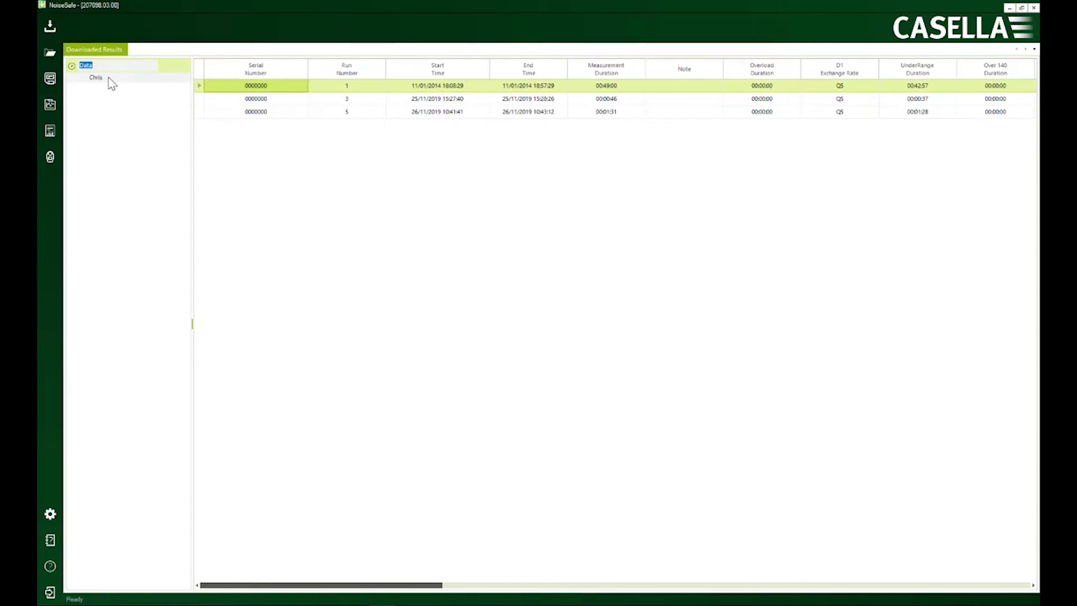
pyautogui.click(96, 74)
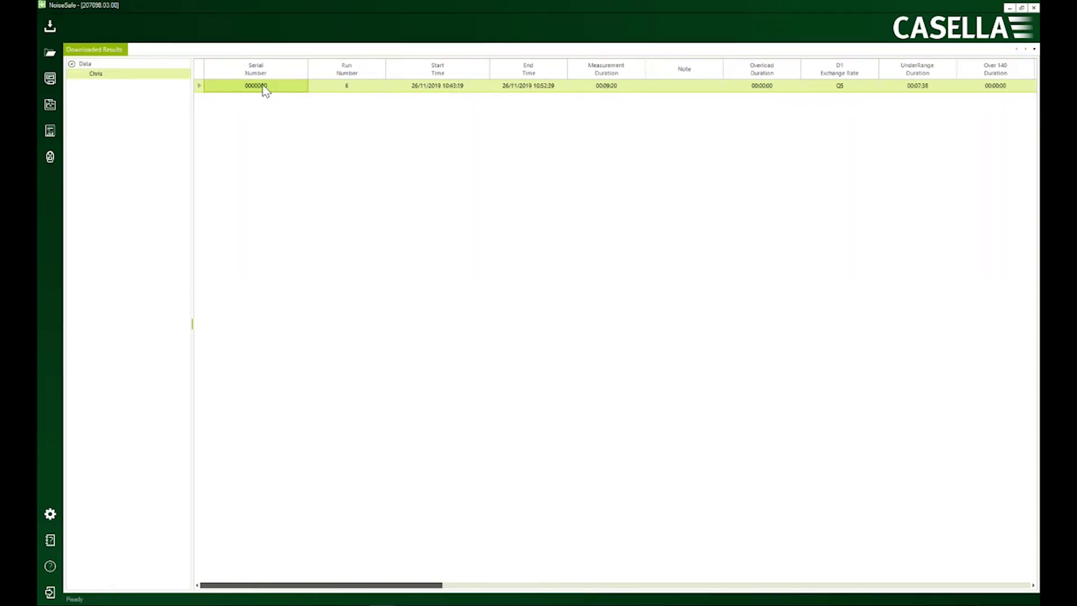
pyautogui.rightClick(122, 76)
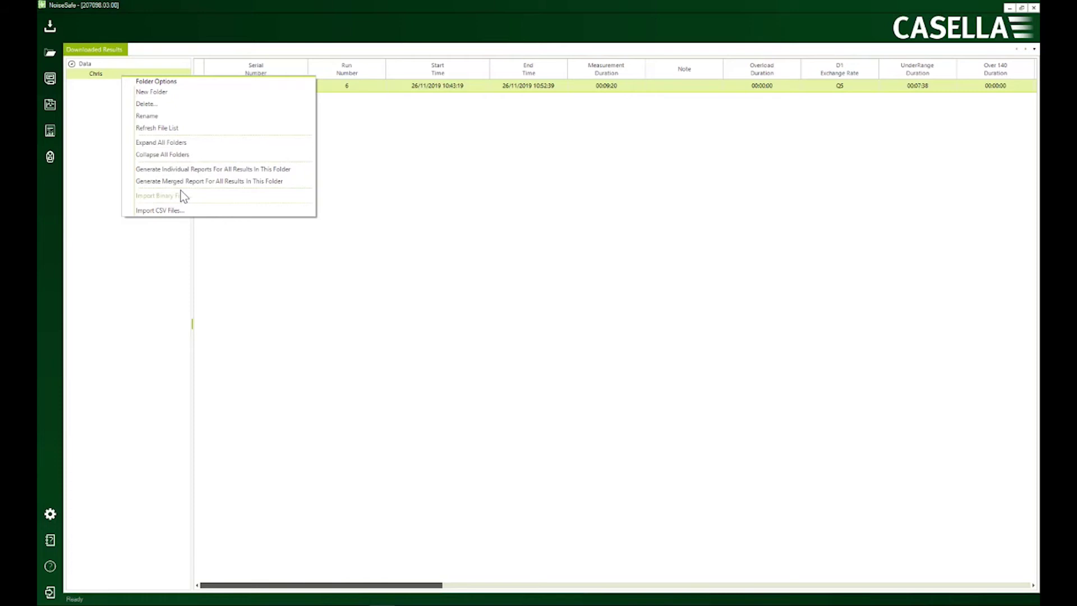
pyautogui.click(159, 211)
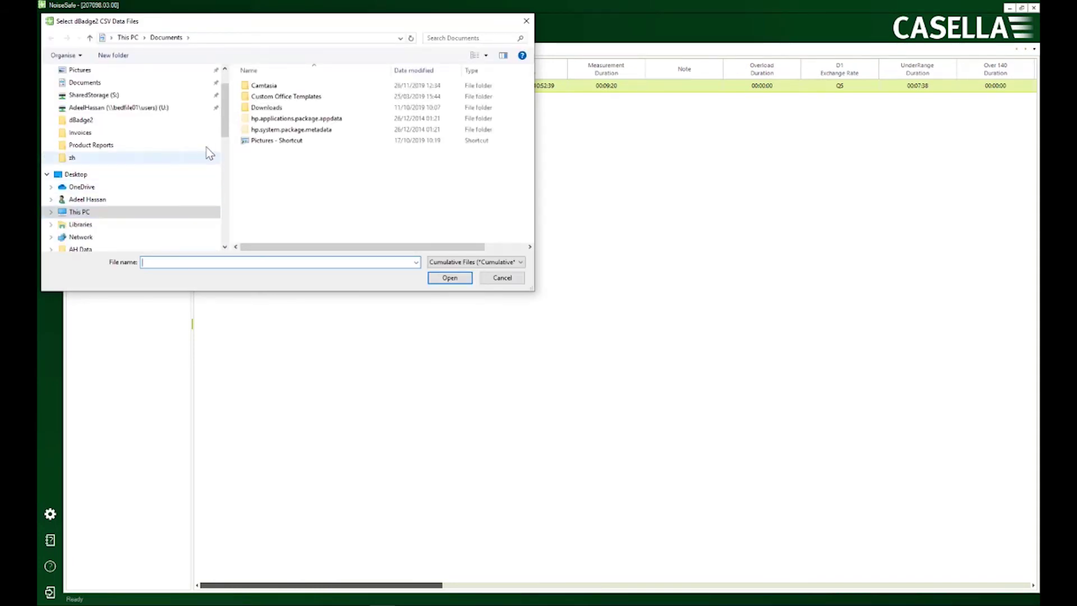
pyautogui.scroll(1, 169, 95)
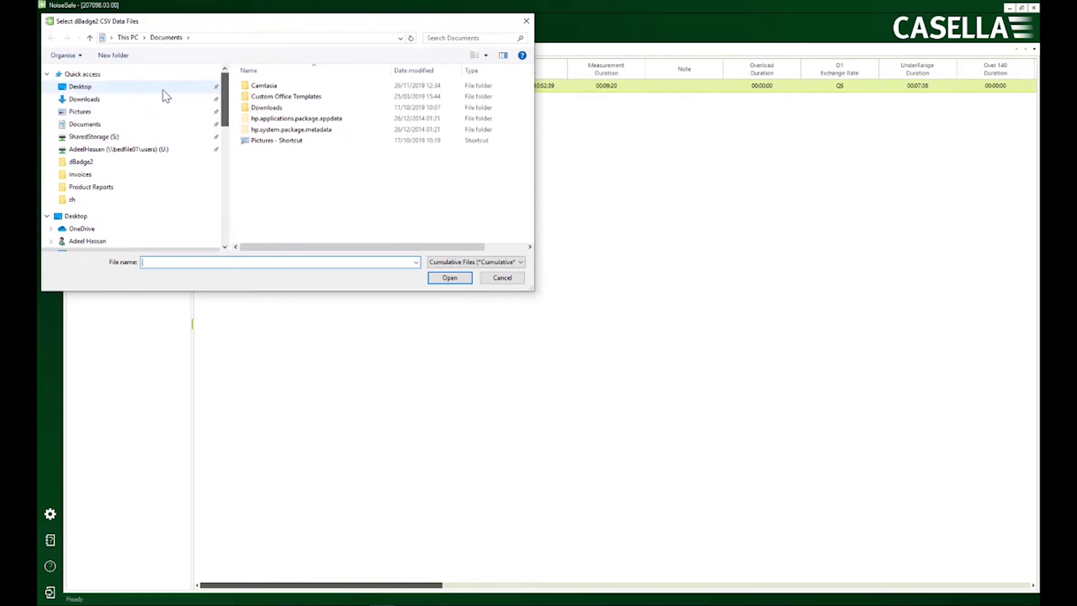
pyautogui.click(155, 88)
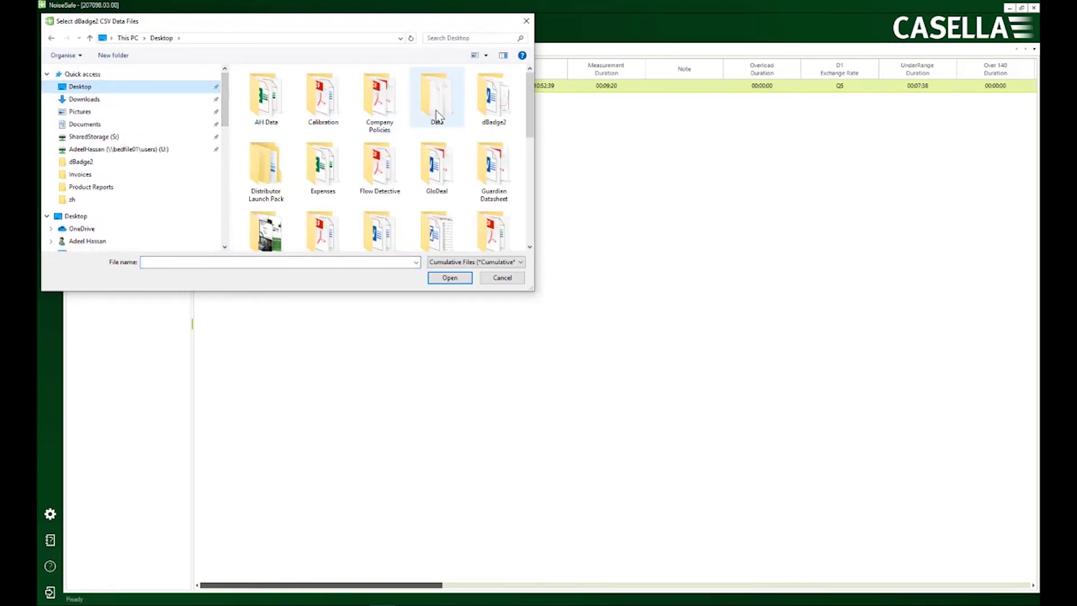
pyautogui.click(486, 98)
pyautogui.doubleClick(487, 98)
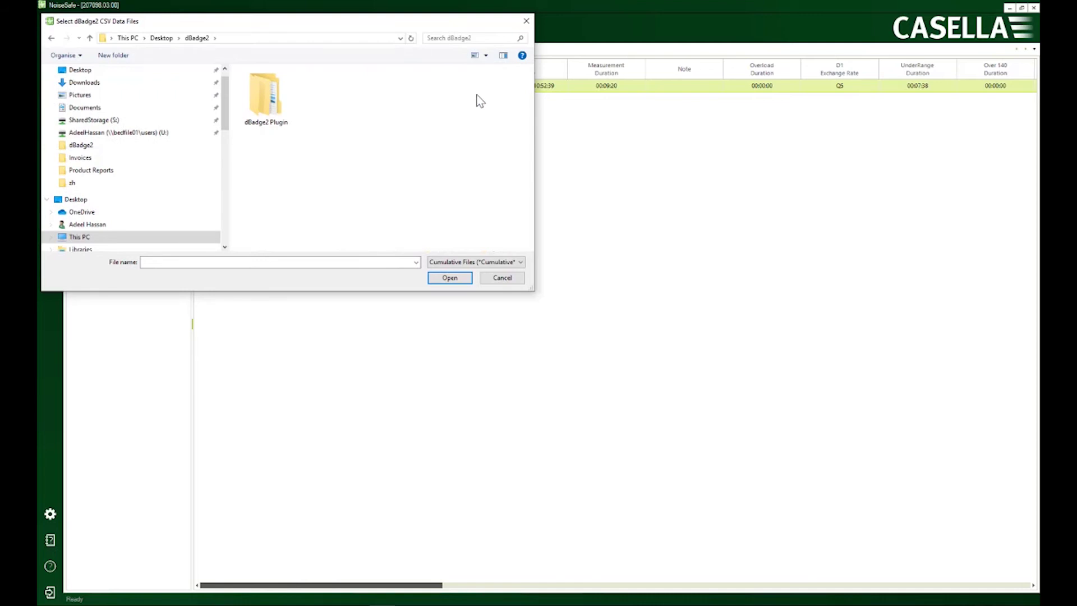
pyautogui.doubleClick(283, 101)
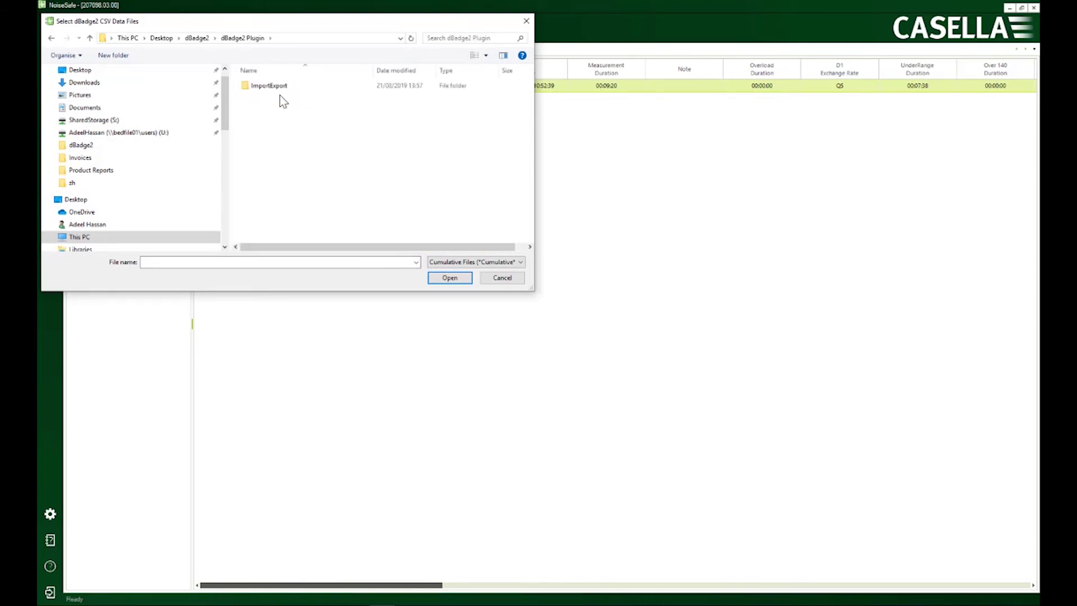
pyautogui.doubleClick(275, 88)
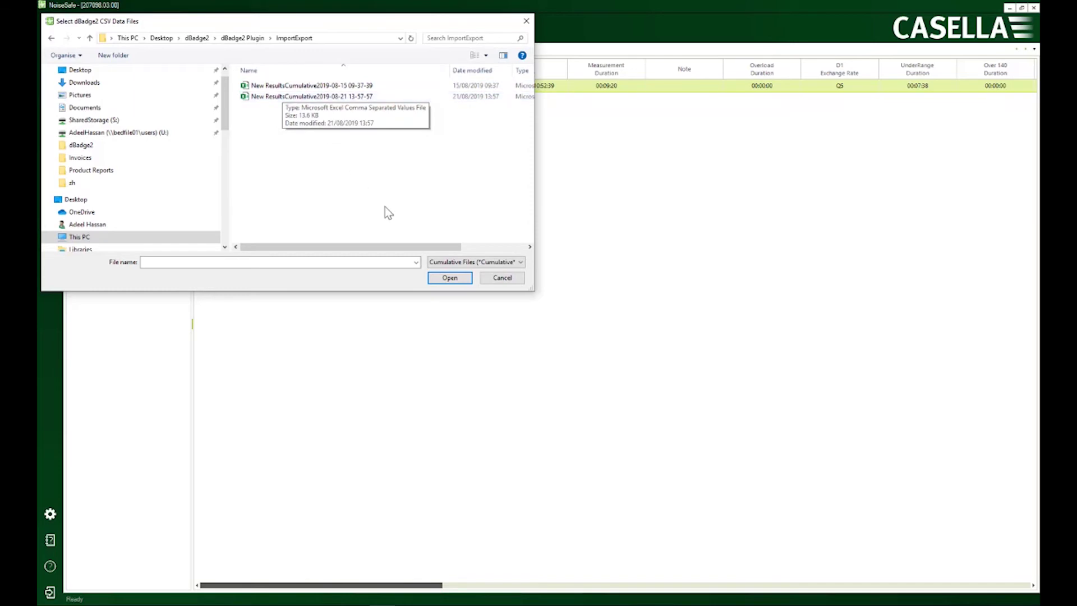
pyautogui.click(502, 279)
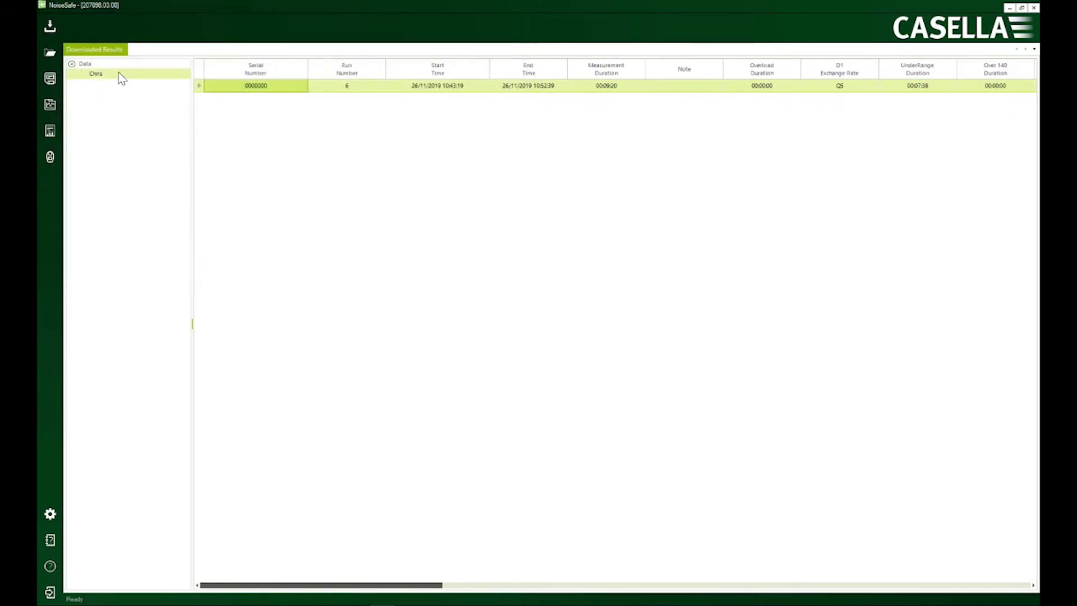
# - Check Data's runs, then bring up Result Options for run 6 in Chris
pyautogui.click(87, 64)
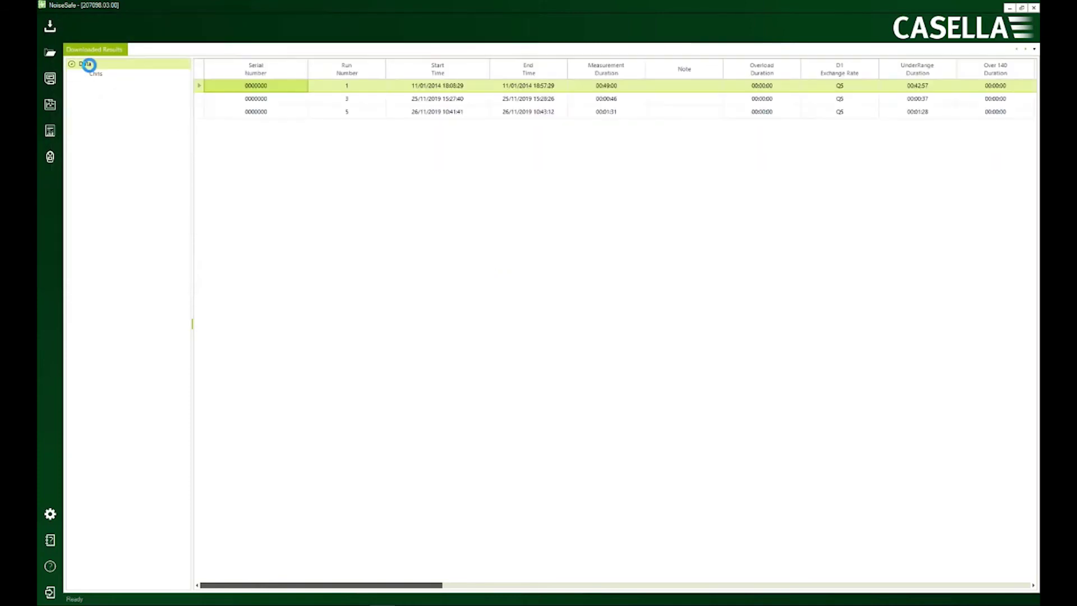
pyautogui.rightClick(89, 64)
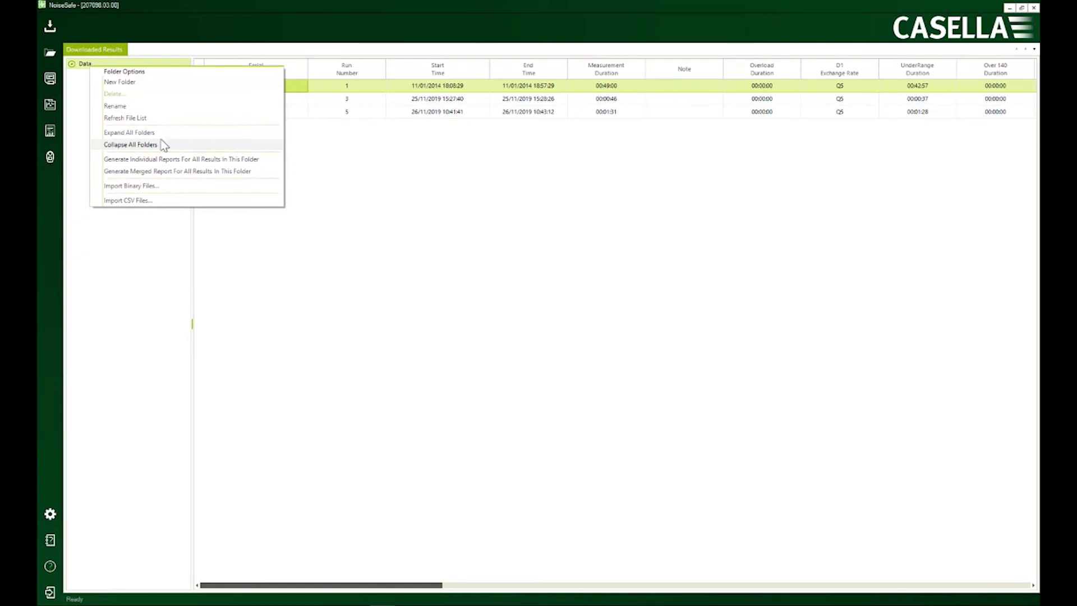
pyautogui.click(298, 173)
pyautogui.click(95, 76)
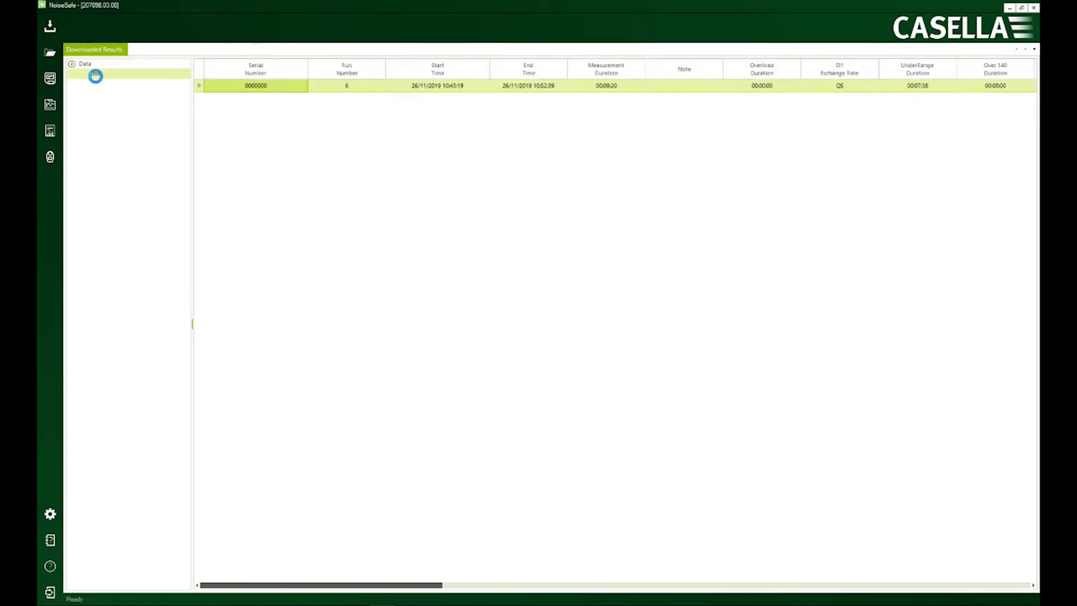
pyautogui.rightClick(251, 86)
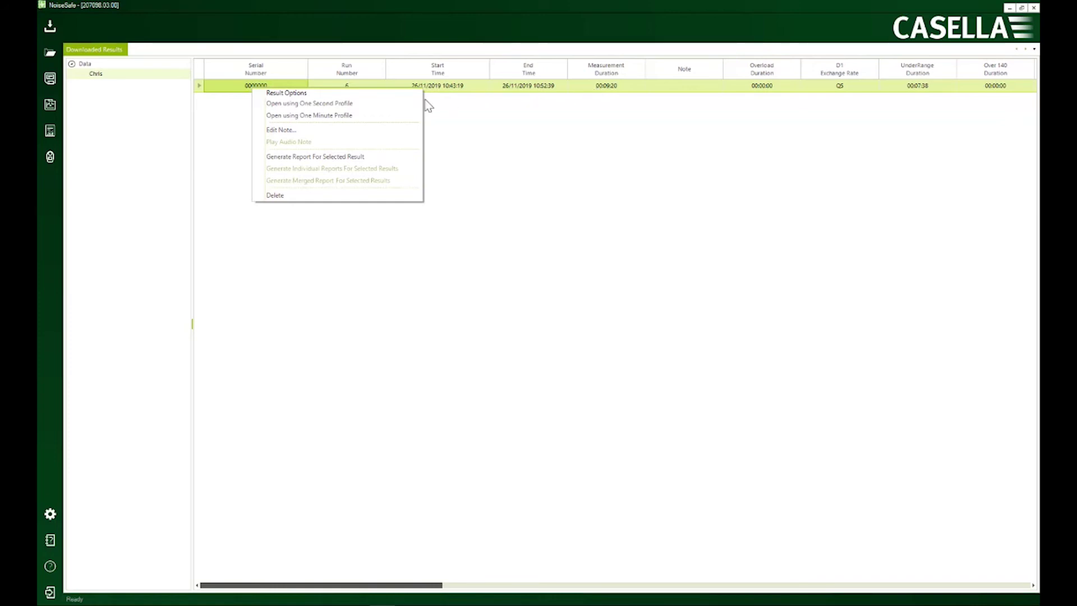
# - Save run 6 and view it as a One Minute Profile, then return to Downloaded Results
pyautogui.click(352, 115)
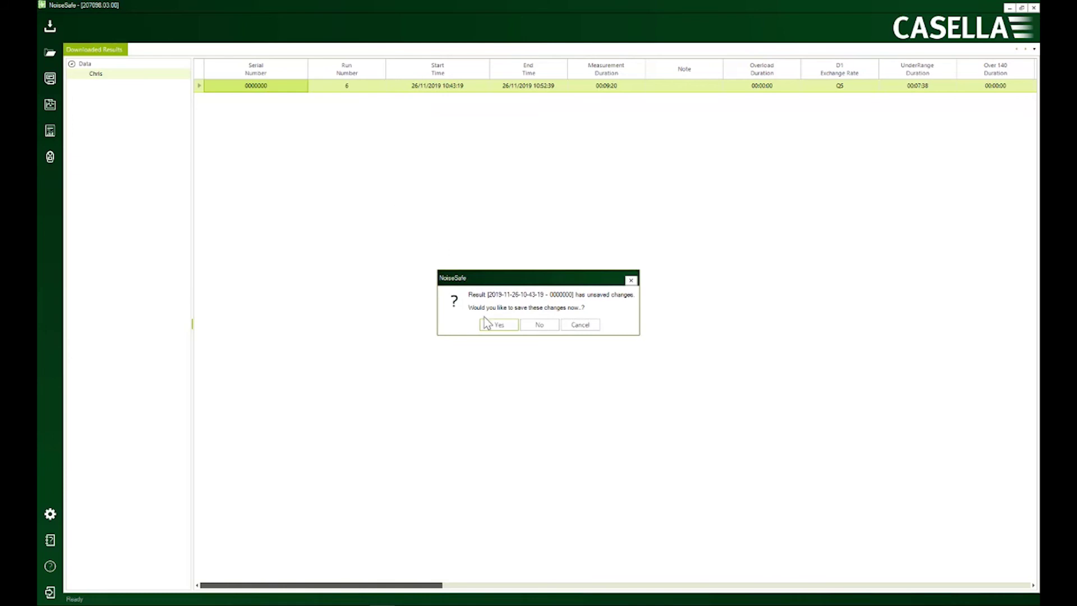
pyautogui.click(496, 326)
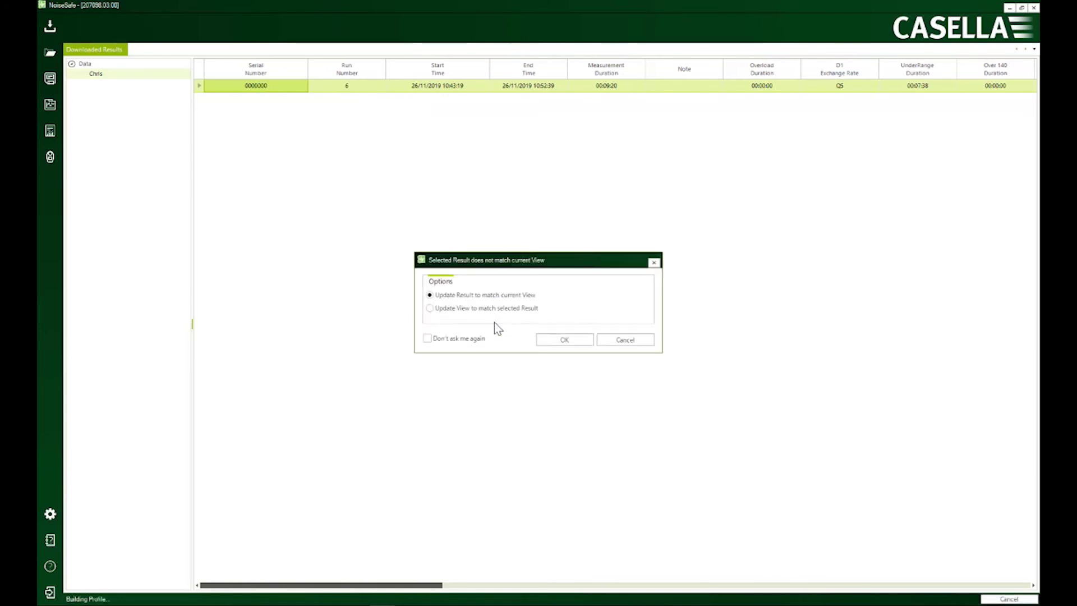
pyautogui.click(572, 341)
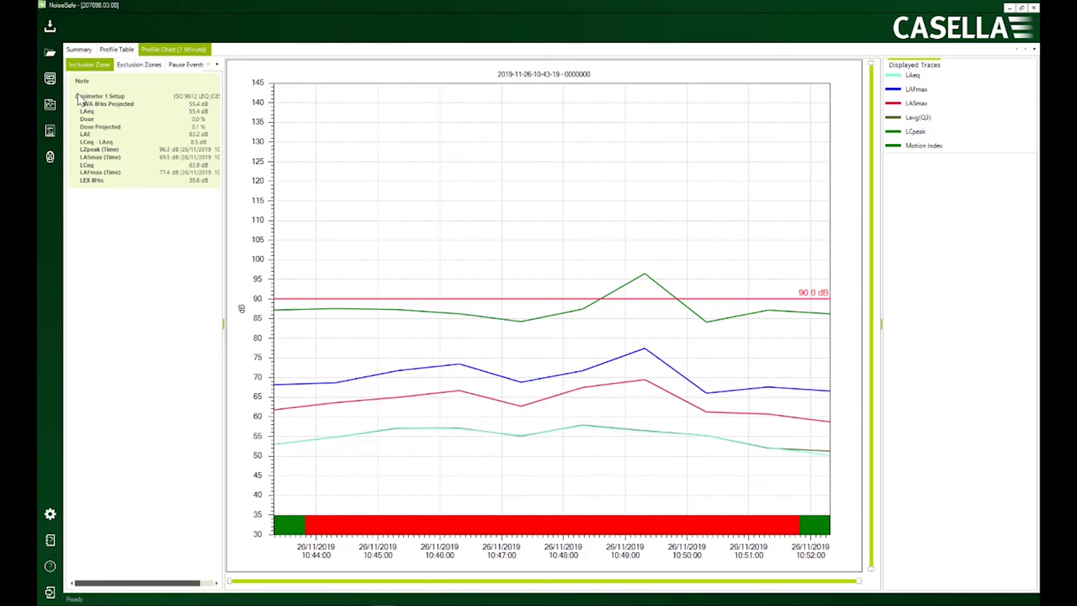
pyautogui.click(50, 55)
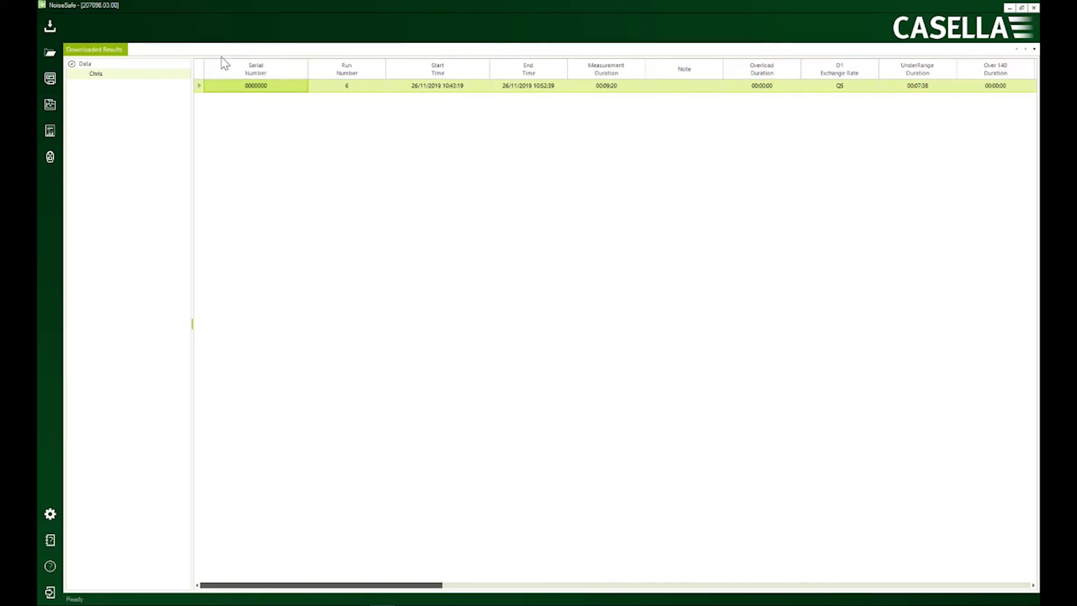
# - List all four runs under Data, then bring up Application Options
pyautogui.click(129, 63)
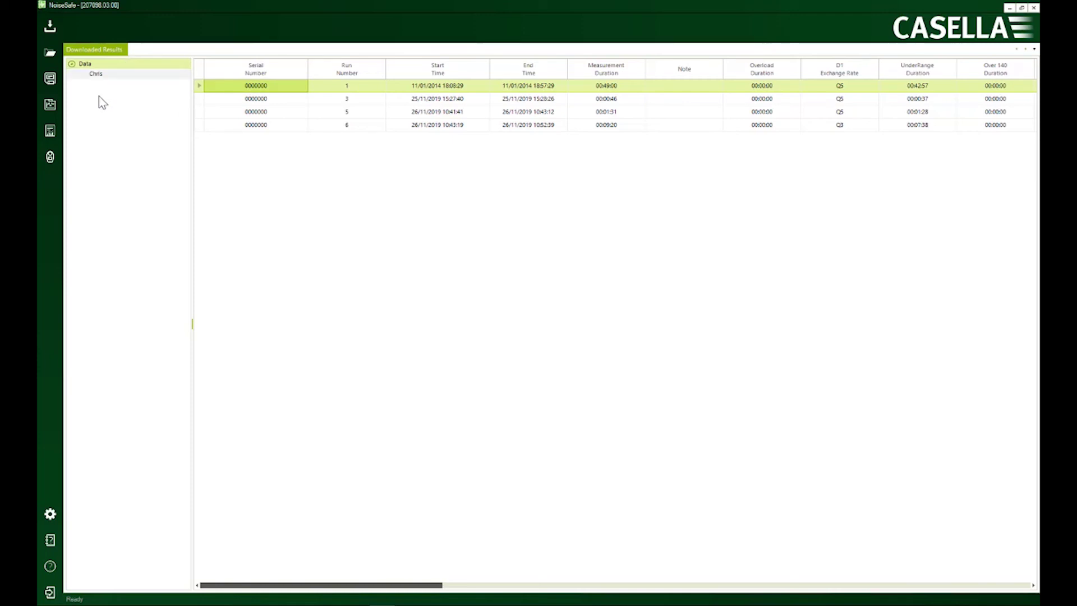
pyautogui.click(51, 513)
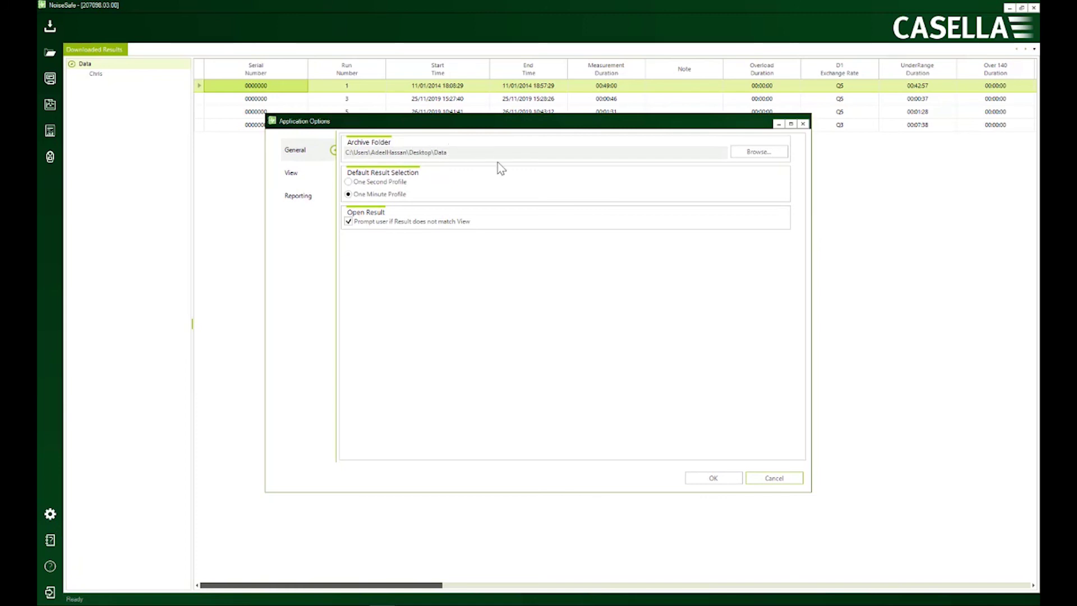
# - Keep the archive folder at Desktop\Data and close Application Options
pyautogui.click(741, 159)
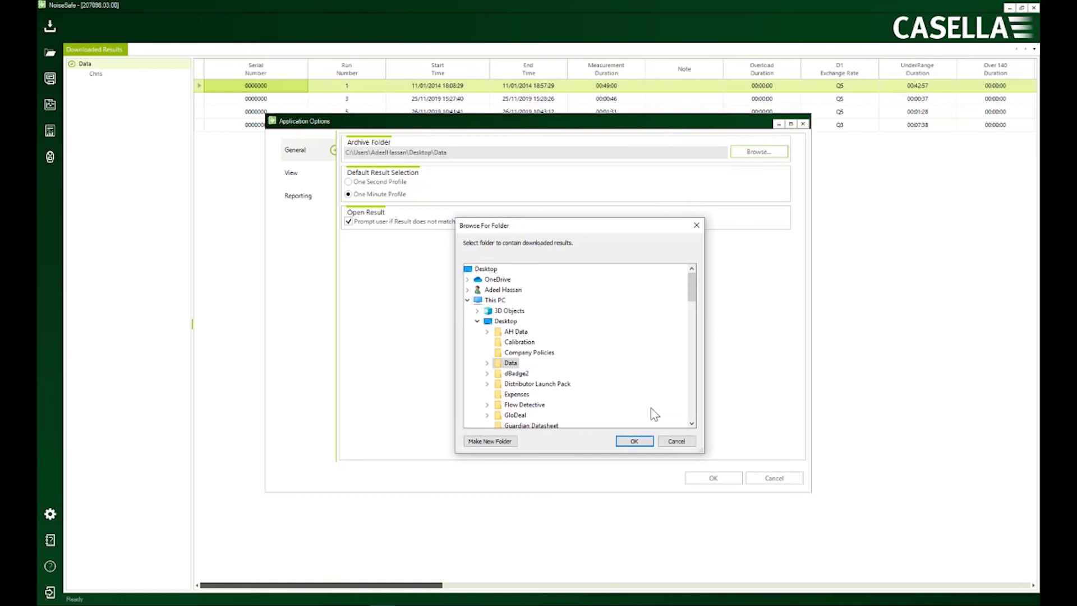
pyautogui.click(669, 441)
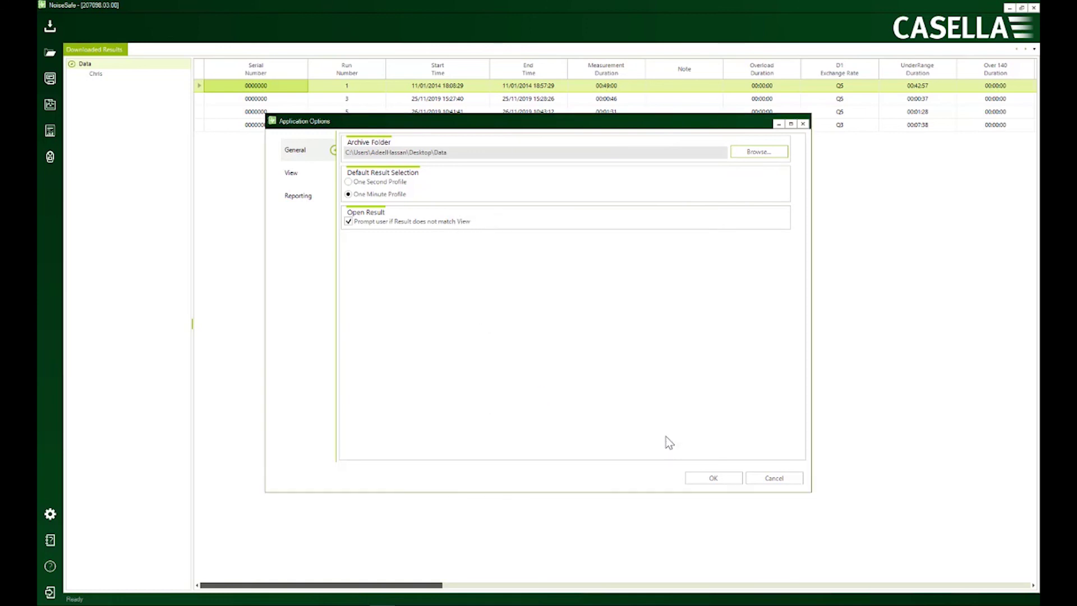
pyautogui.click(729, 478)
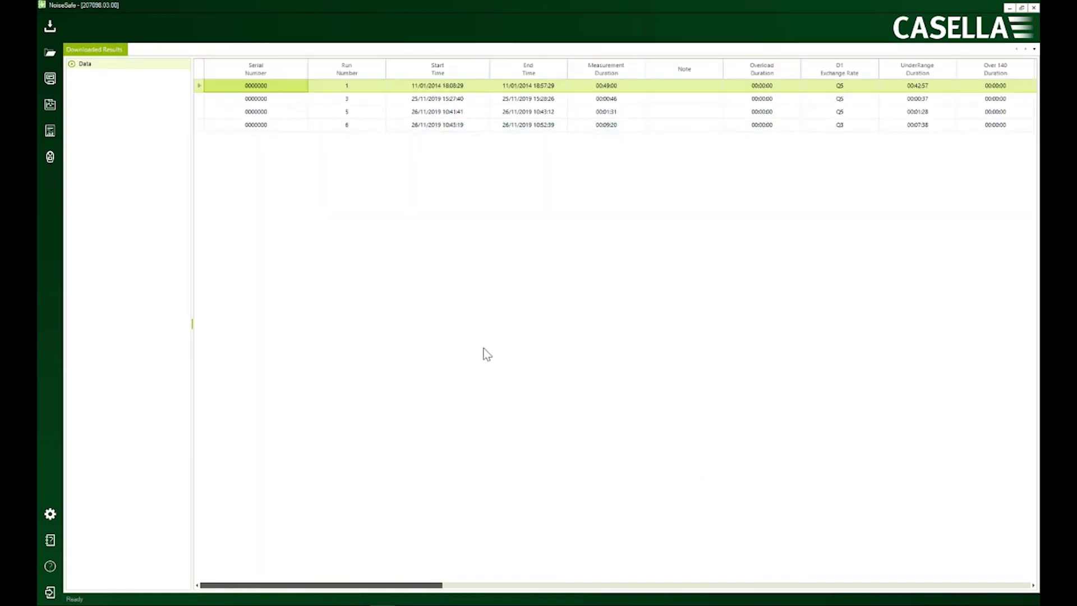